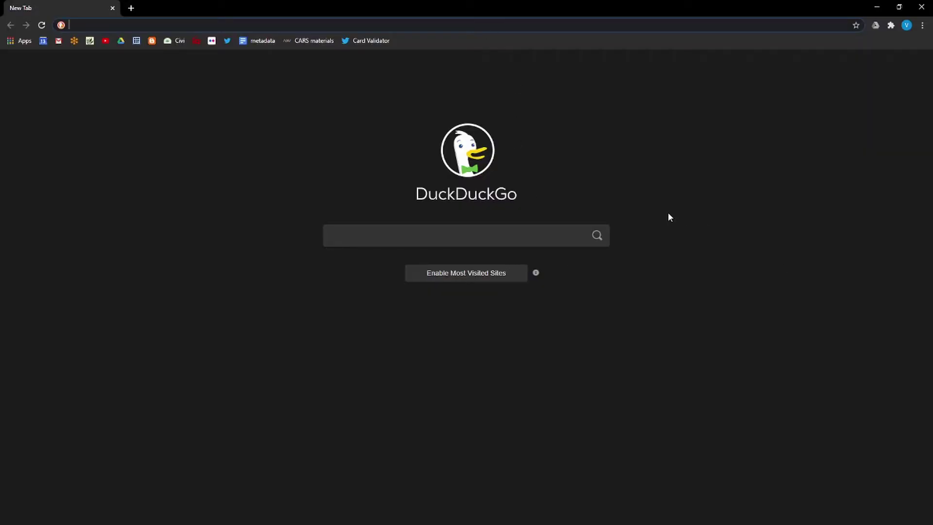
type("qgis")
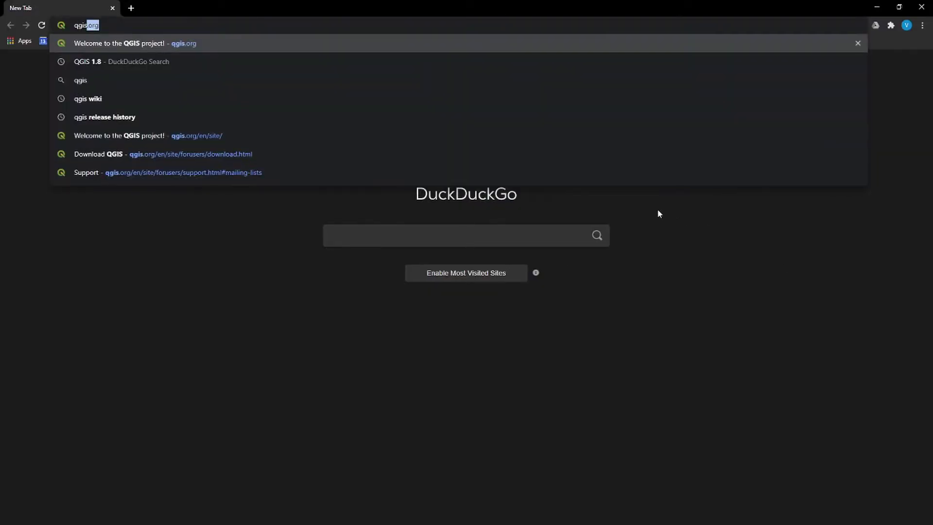
Load qgis.org and go to its QGIS download page for the Windows installer.
key("Return")
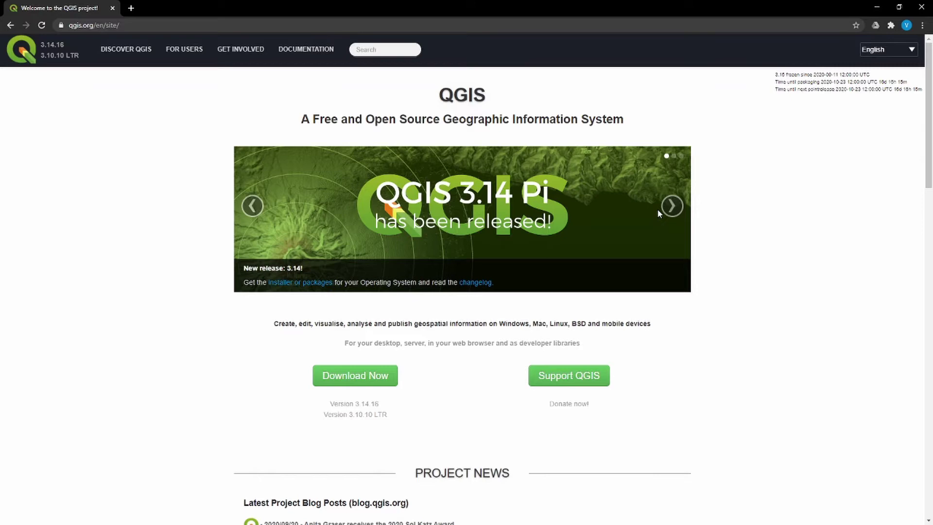
left_click(332, 377)
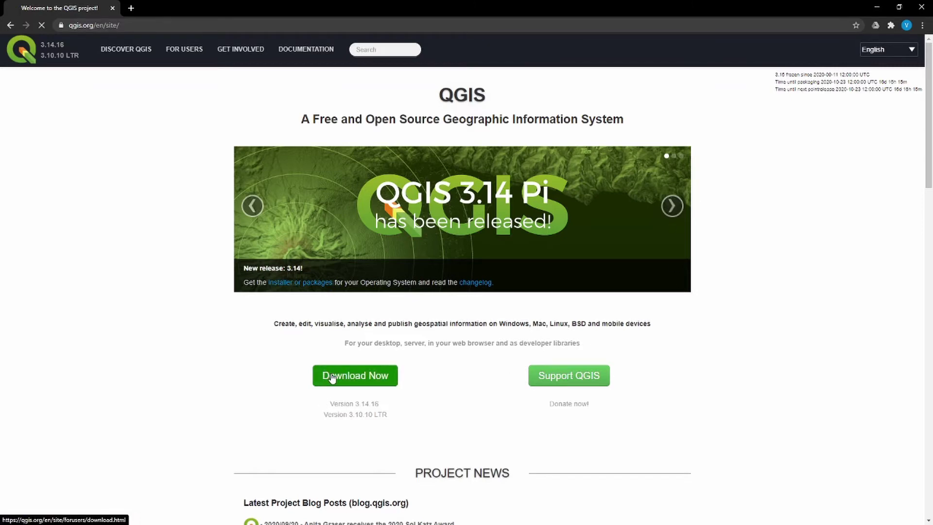
scroll(555, 226, "down", 3)
scroll(556, 226, "down", 3)
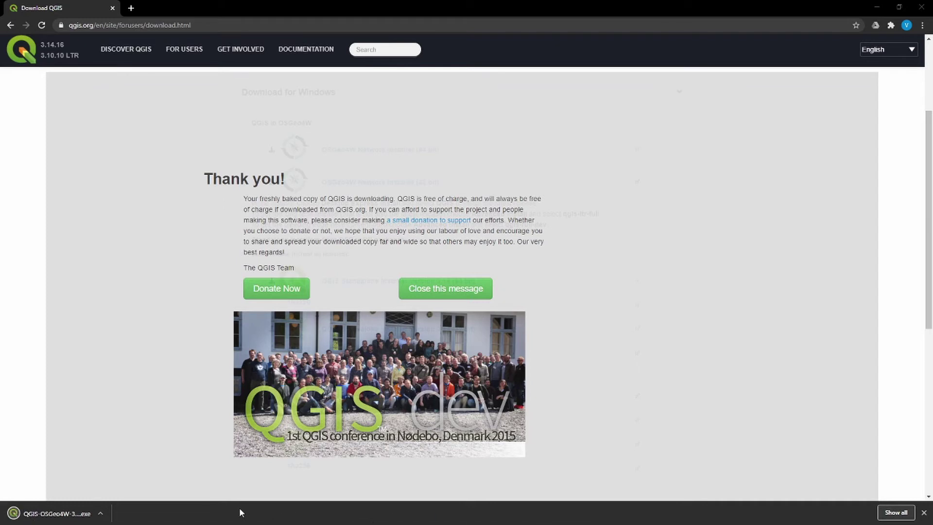
Launch the downloaded QGIS 3.14.16 installer and review its license agreement text.
left_click(101, 513)
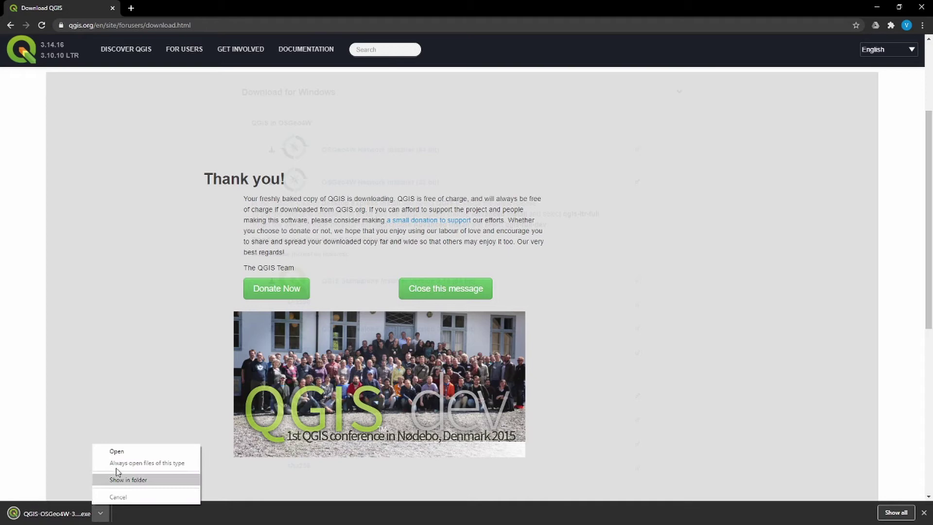
left_click(117, 452)
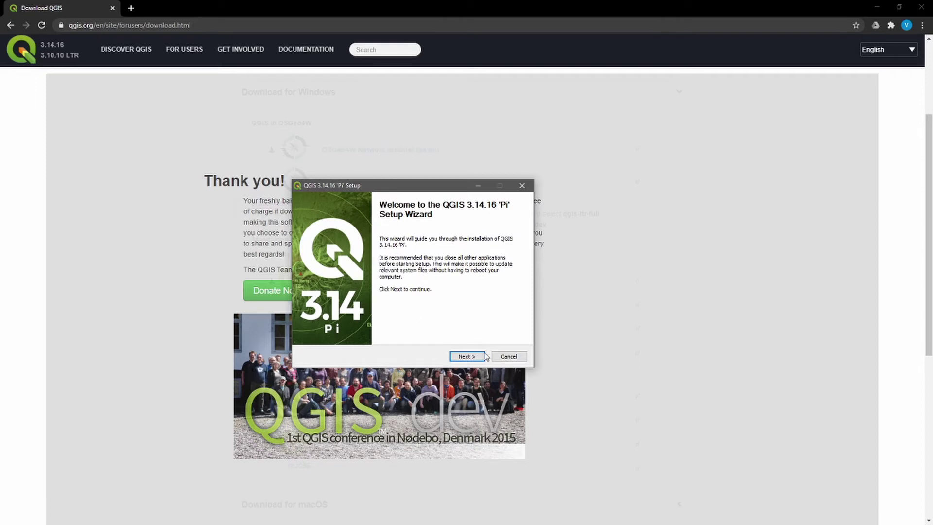
left_click(483, 358)
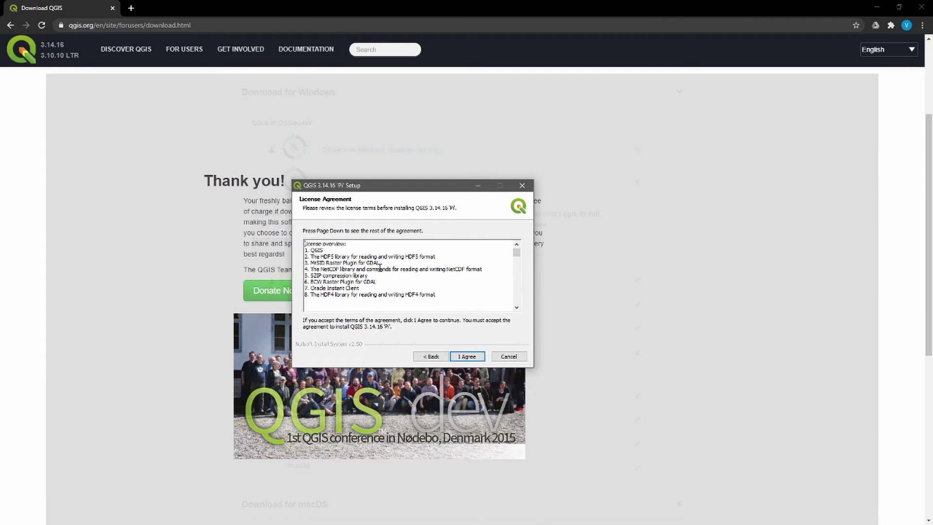
scroll(379, 267, "down", 4)
scroll(380, 267, "down", 3)
scroll(379, 267, "up", 2)
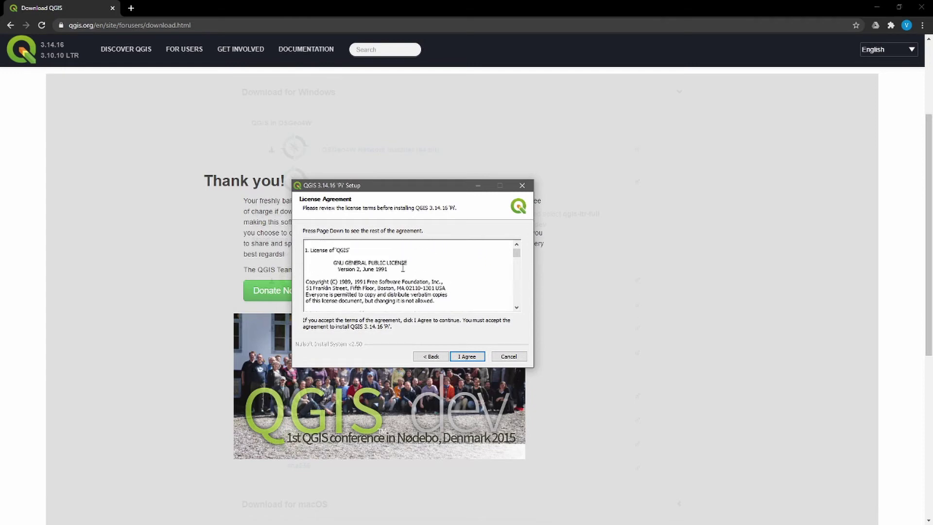
scroll(402, 268, "up", 4)
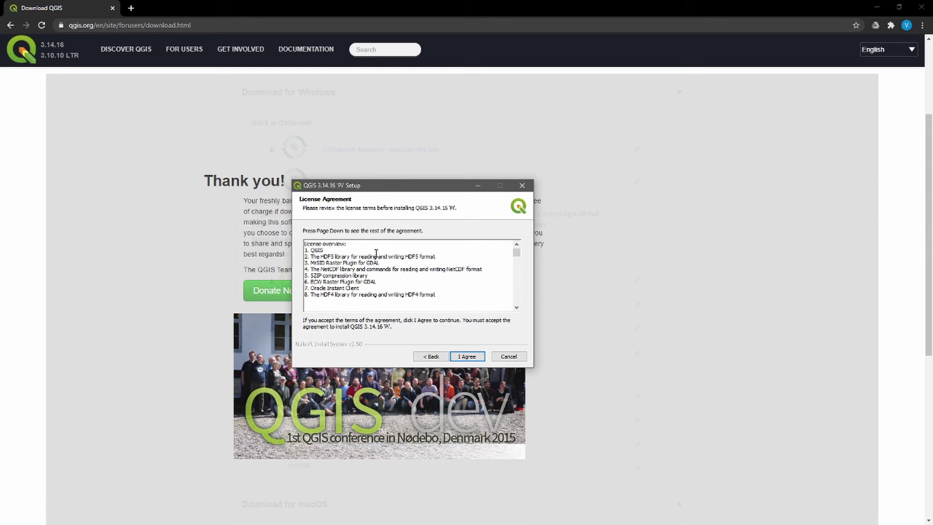
left_click_drag(442, 295, 305, 256)
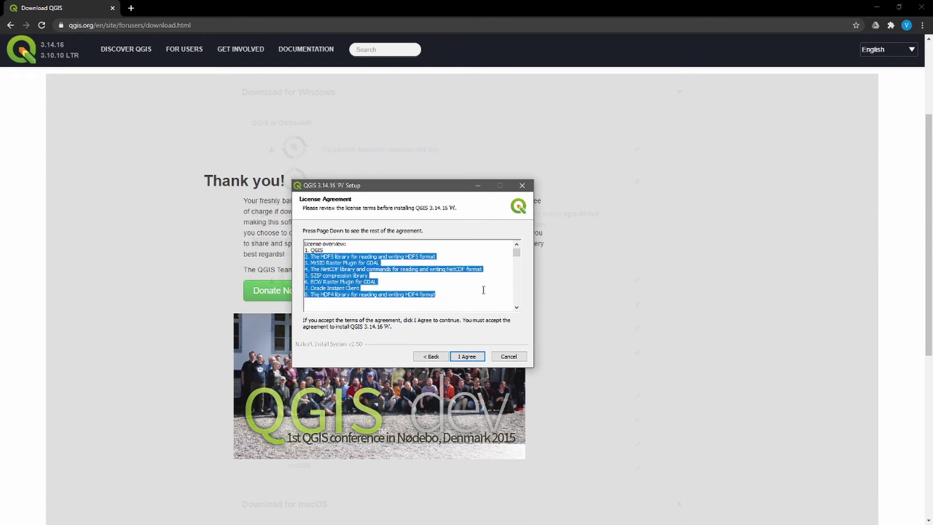
left_click(442, 295)
left_click_drag(442, 295, 305, 257)
scroll(382, 281, "down", 5)
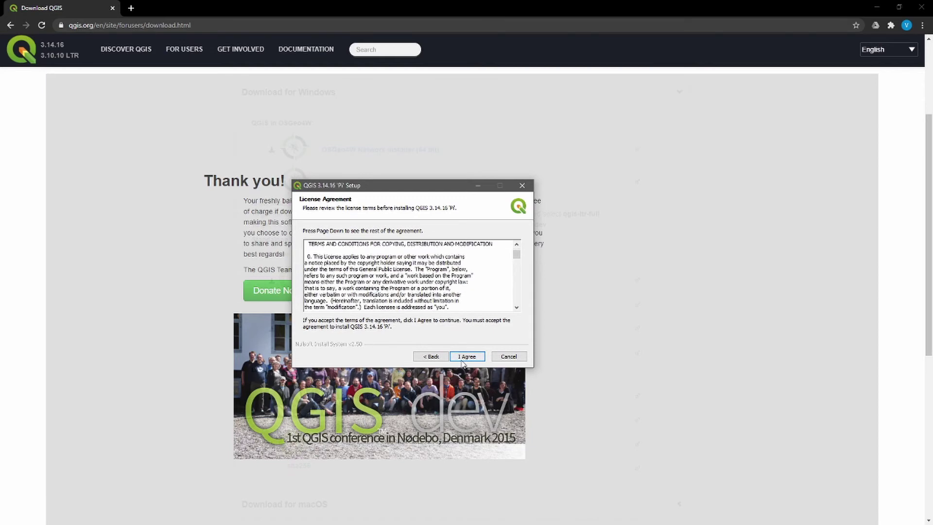
Accept the license, keep the default location, and install only the QGIS component.
left_click(467, 357)
left_click(467, 357)
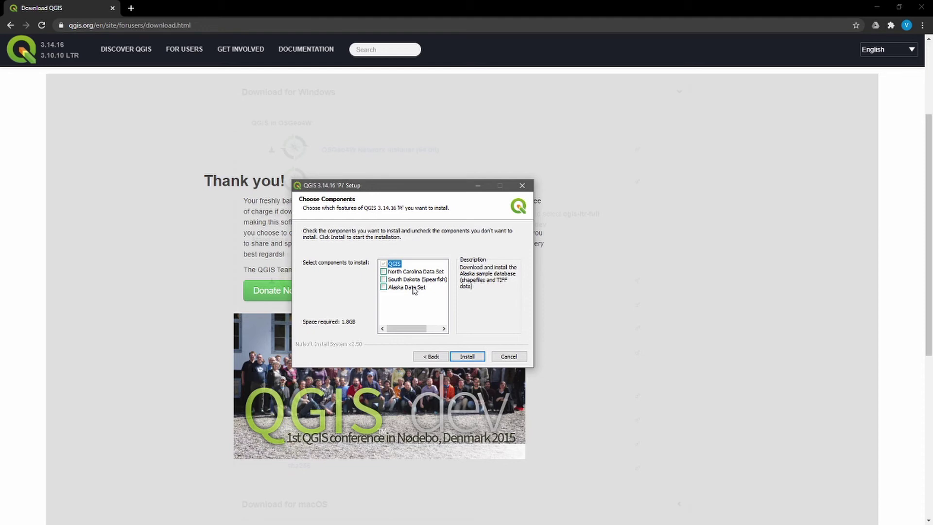
left_click(472, 359)
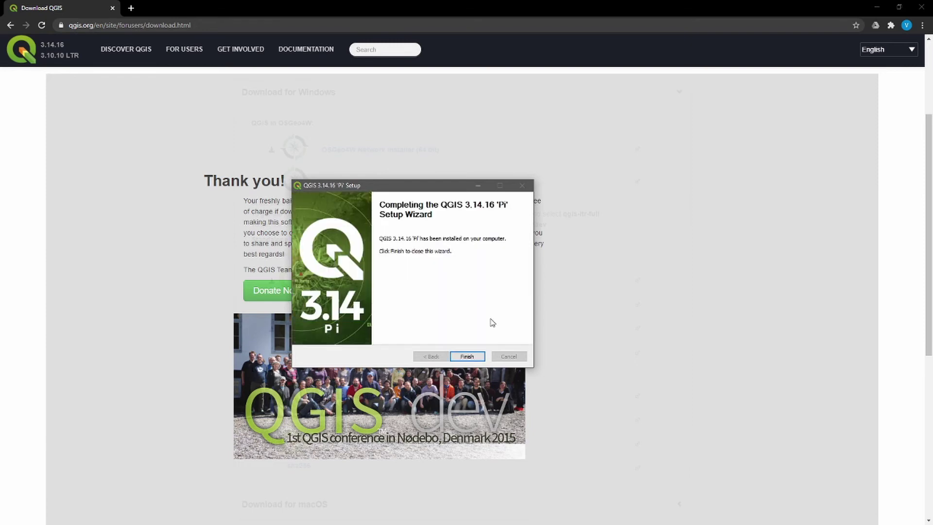
Finish the setup wizard and reposition the opened QGIS window slightly down and right.
left_click(466, 357)
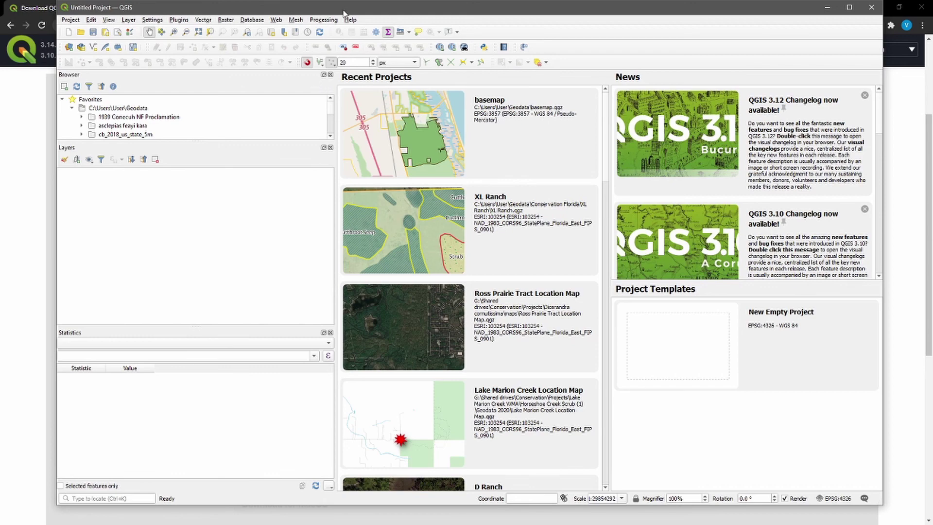
left_click_drag(348, 12, 355, 22)
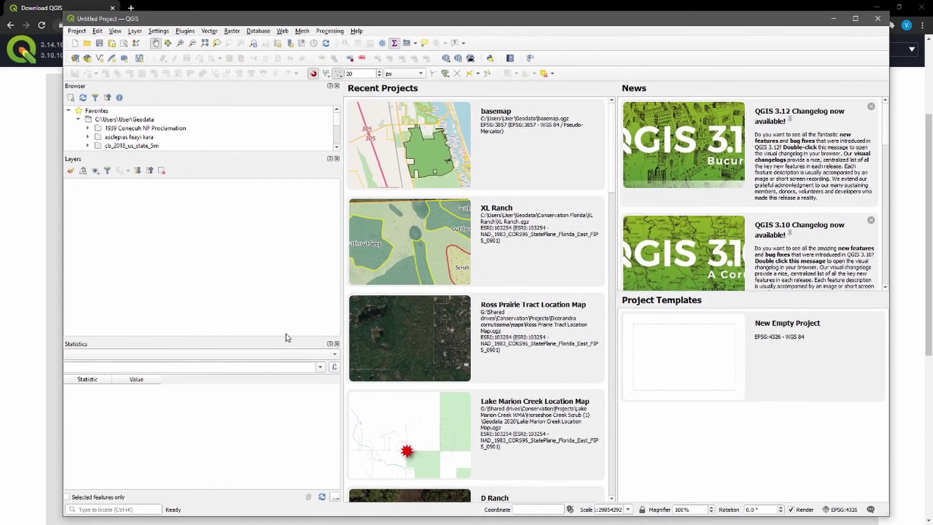